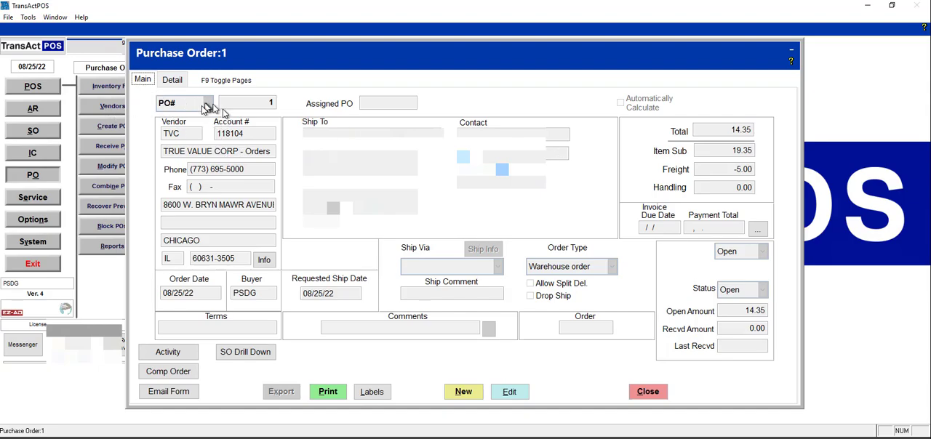
Review purchase order 1's main and line-item details, and put the order into edit mode with its line items shown
left_click(172, 82)
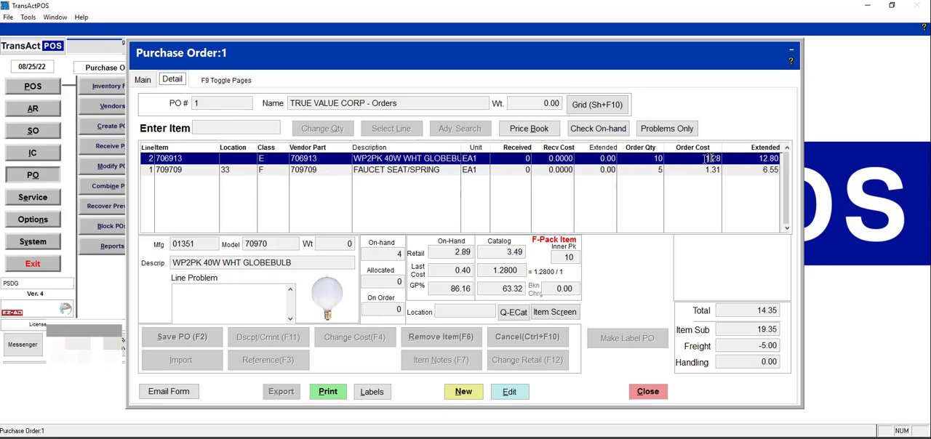
left_click(142, 80)
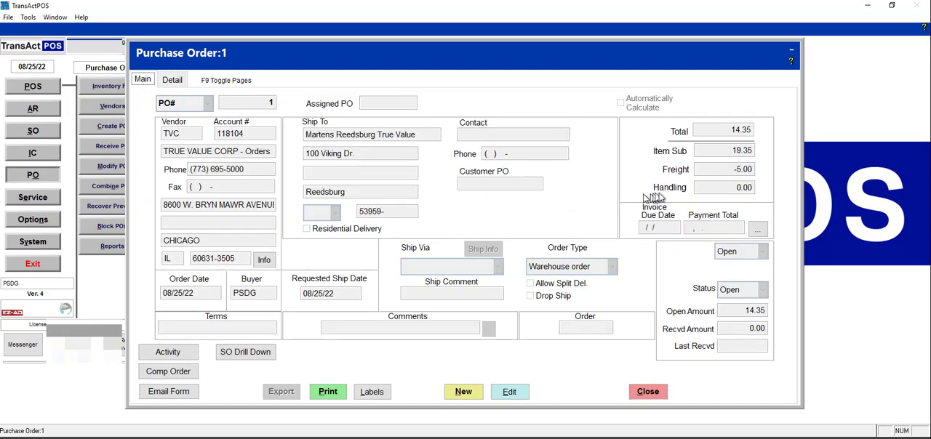
left_click(509, 392)
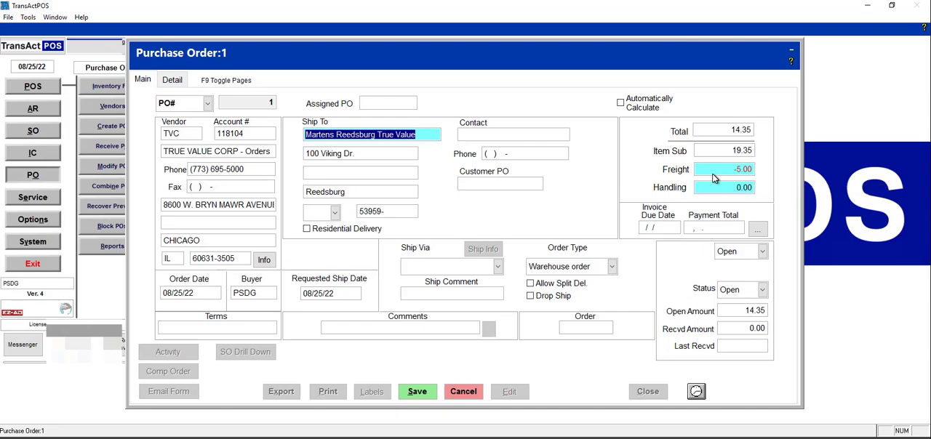
left_click(173, 80)
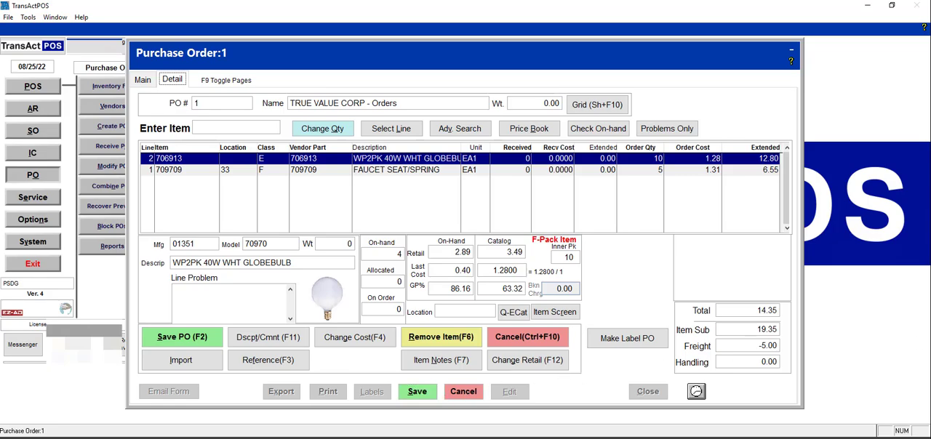
Capture a screen snip of the purchase order's item lines and move the snip window out of the way
key("super+shift+s")
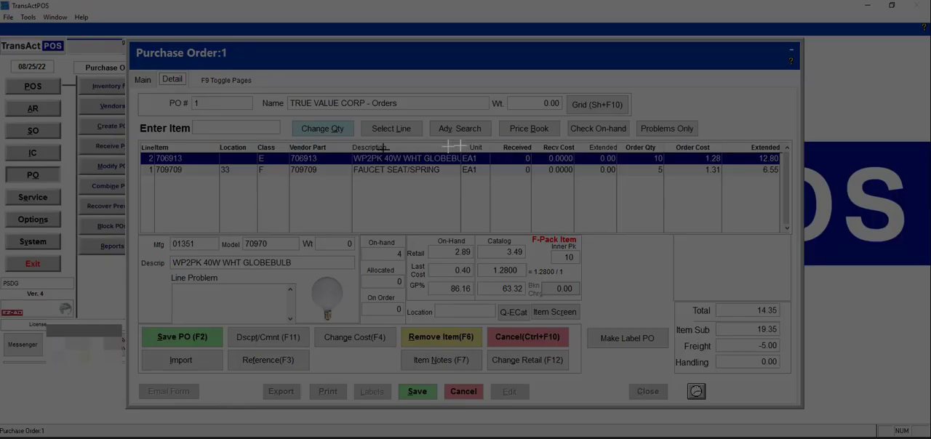
left_click_drag(131, 118, 802, 209)
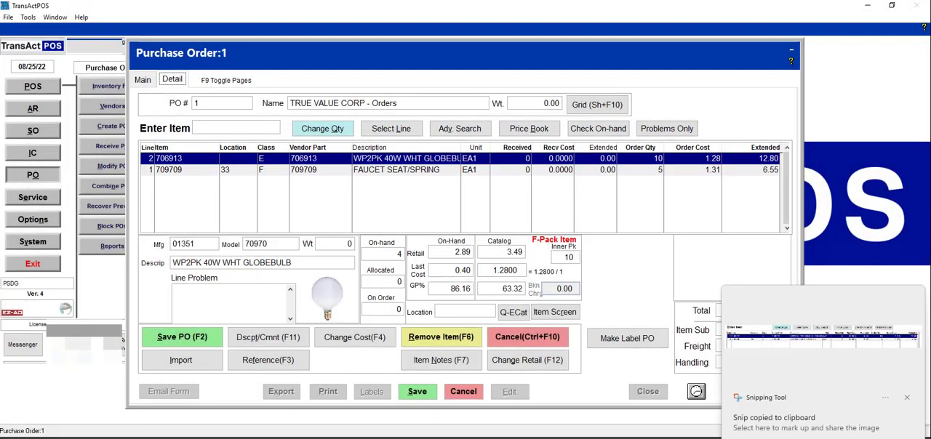
left_click(798, 386)
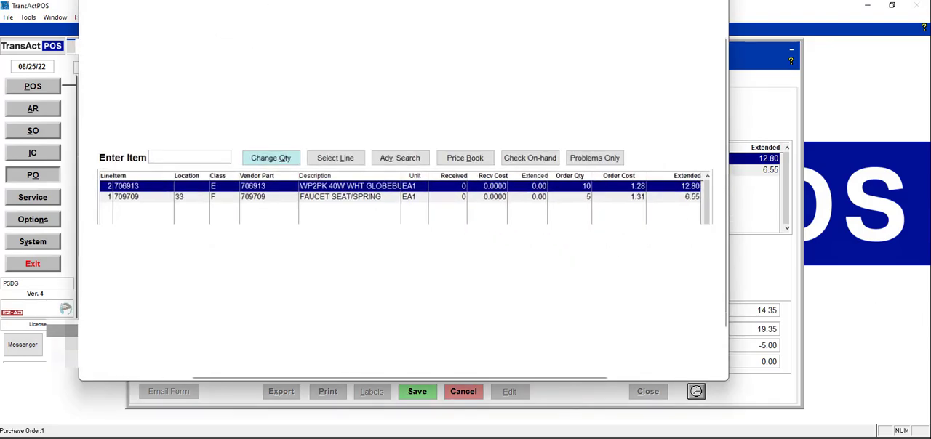
left_click_drag(404, 1, 2, 120)
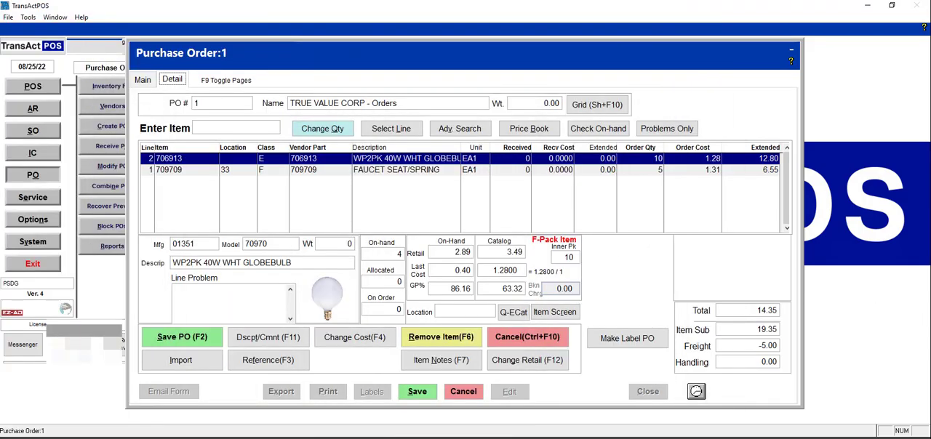
Save purchase order 1 with recalculation and close it
left_click(416, 396)
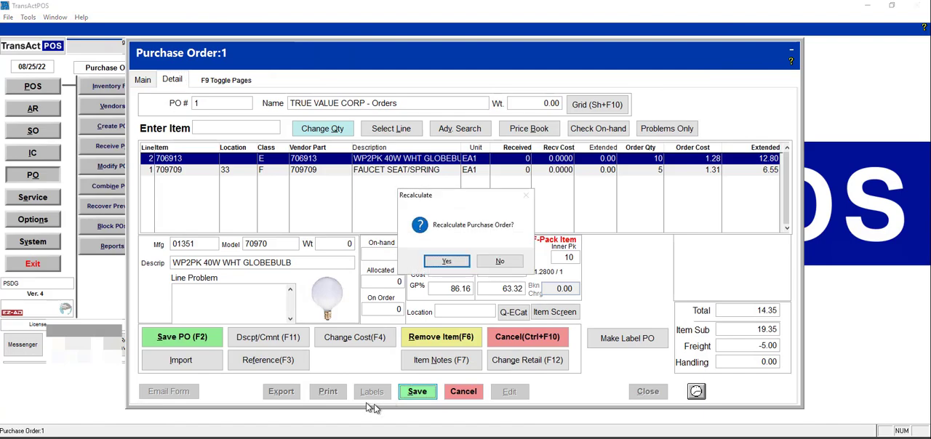
left_click(446, 263)
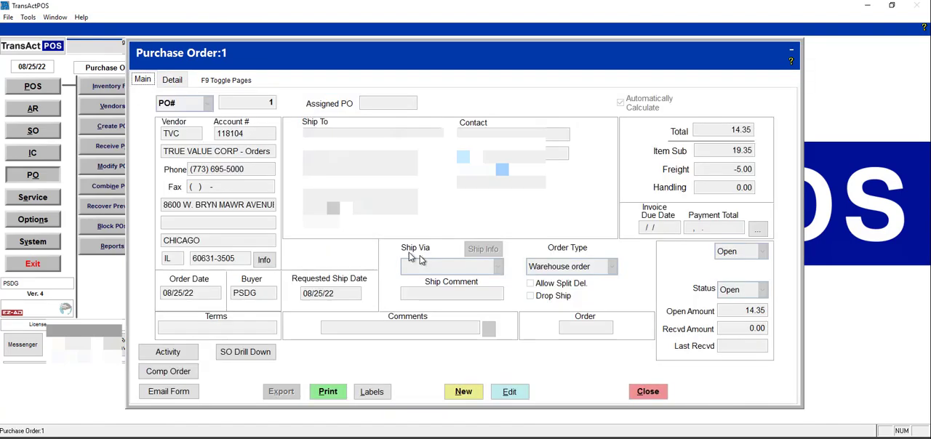
left_click(646, 392)
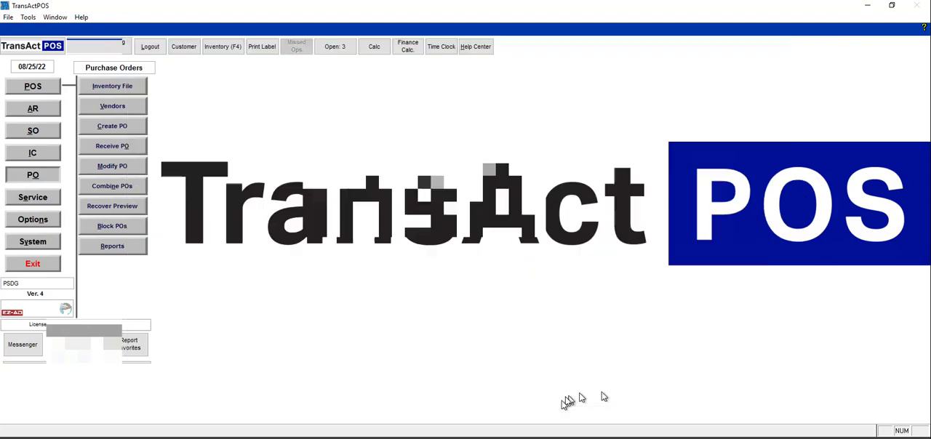
Open purchase order 1 for receiving and acknowledge the IOR receipt caution
left_click(101, 148)
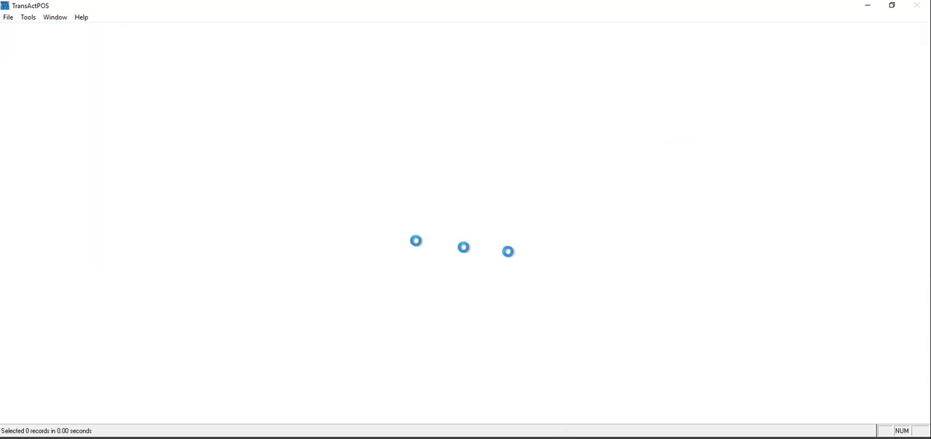
left_click(280, 235)
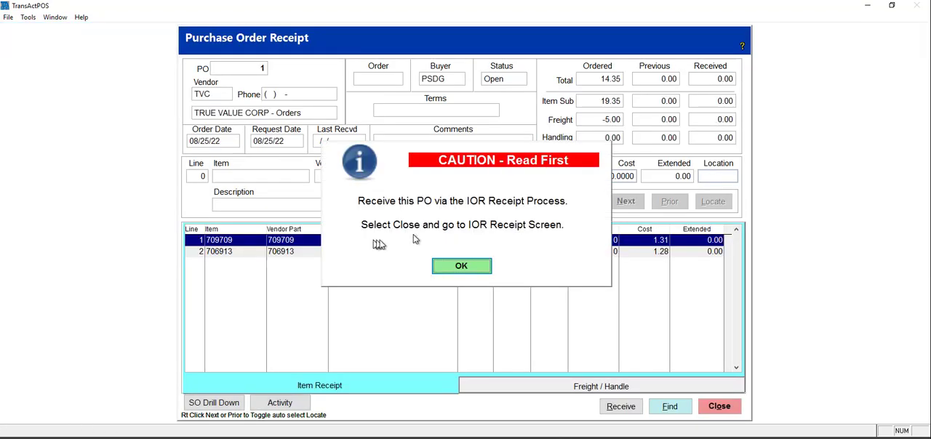
left_click(460, 266)
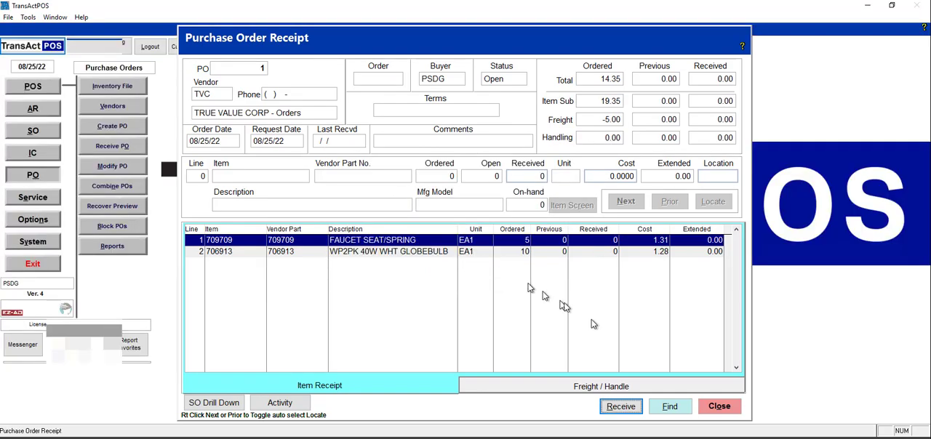
Compare the item receipt and freight/handling views of the order lines, ending on the freight/handling view
left_click(605, 388)
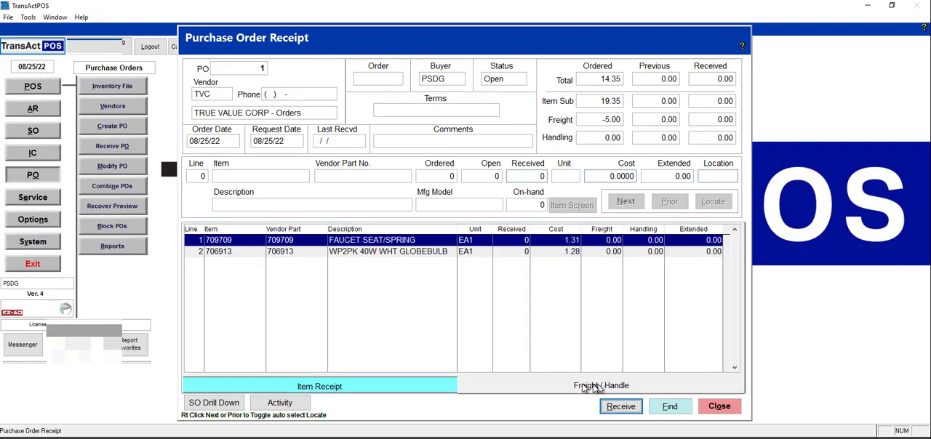
left_click(431, 382)
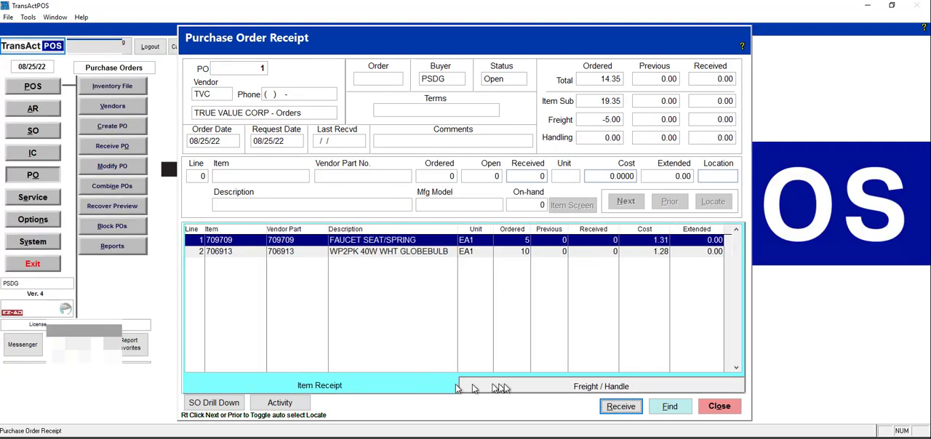
left_click(549, 388)
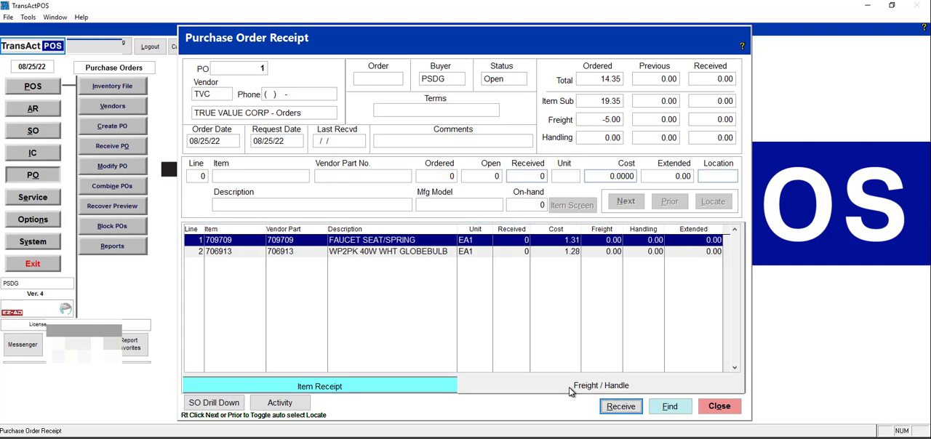
Receive purchase order 1 in full and save the receipt
left_click(622, 407)
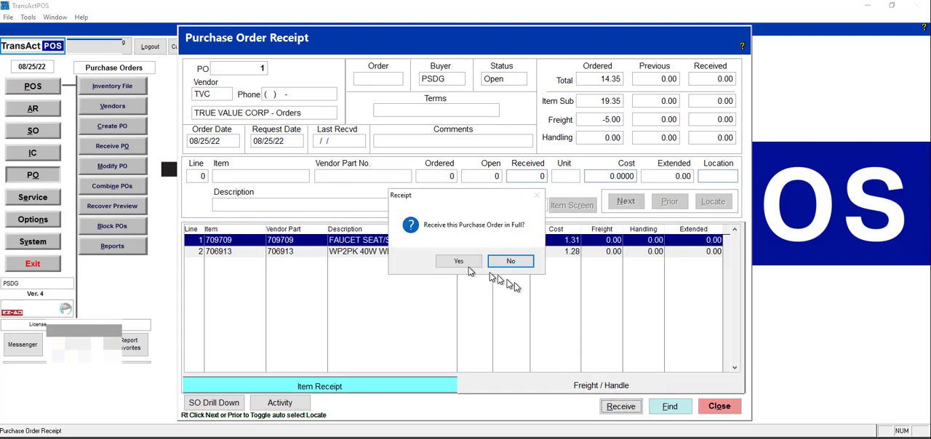
left_click(458, 263)
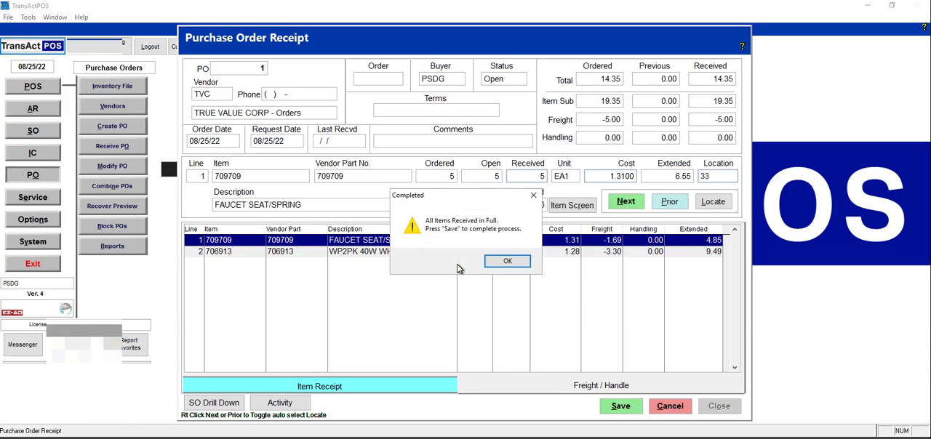
left_click(509, 263)
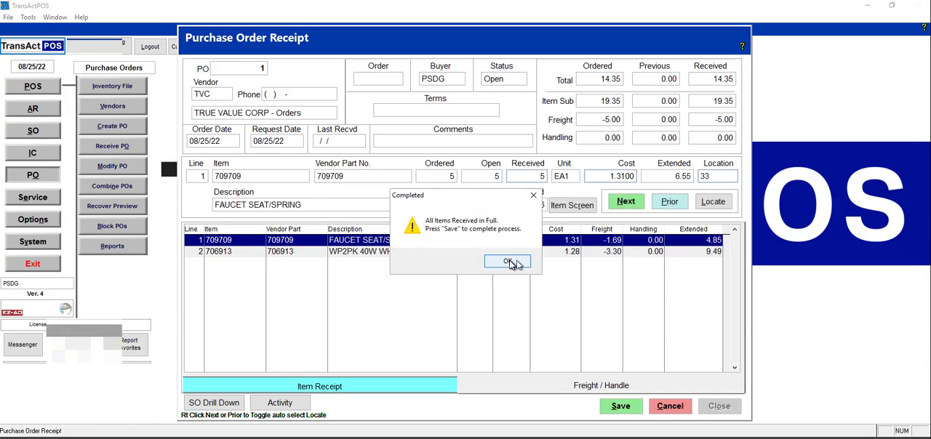
left_click_drag(512, 197, 440, 277)
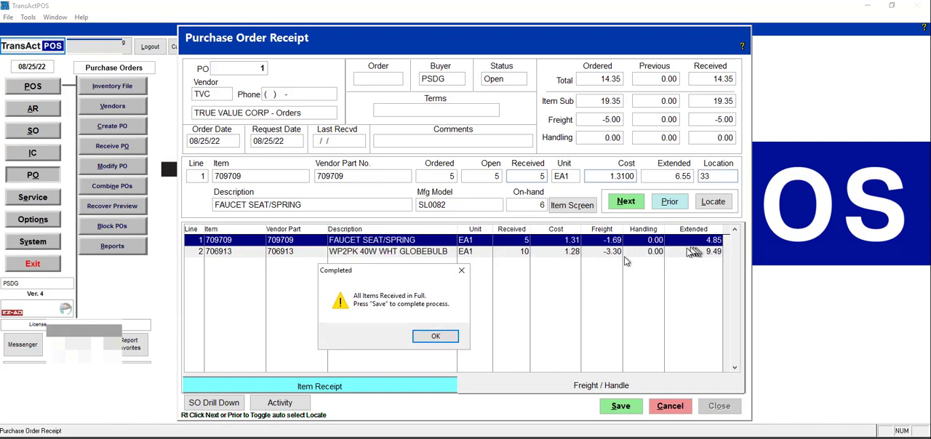
left_click(448, 340)
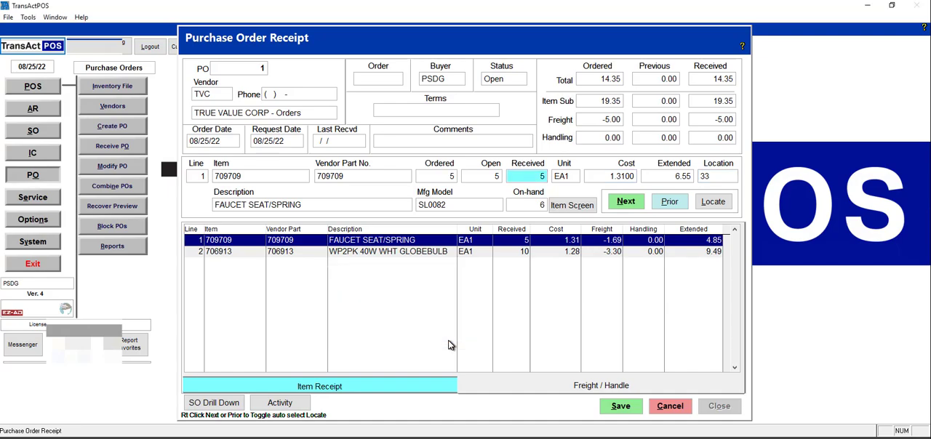
left_click(618, 407)
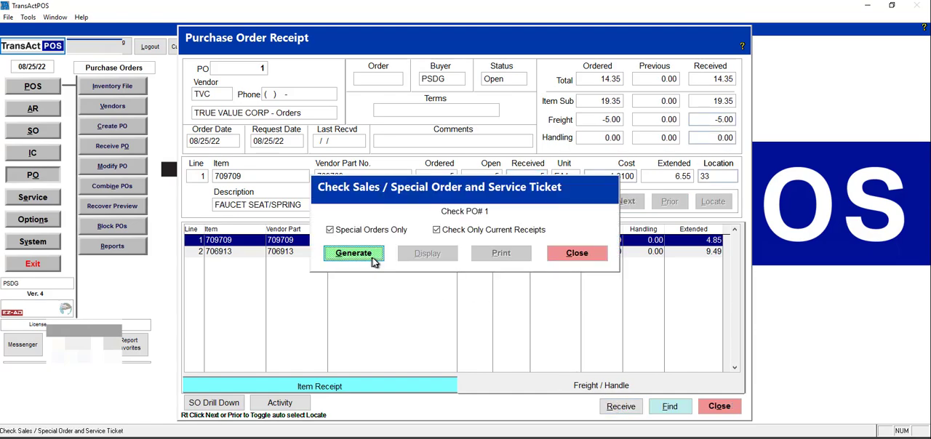
Skip the special-order check, the label printing and the receipt report, and close the purchase order receipt
left_click(586, 256)
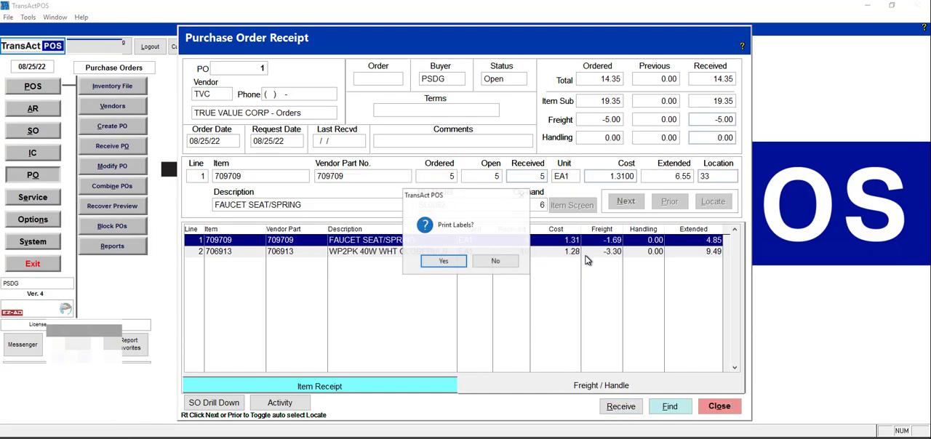
left_click(502, 262)
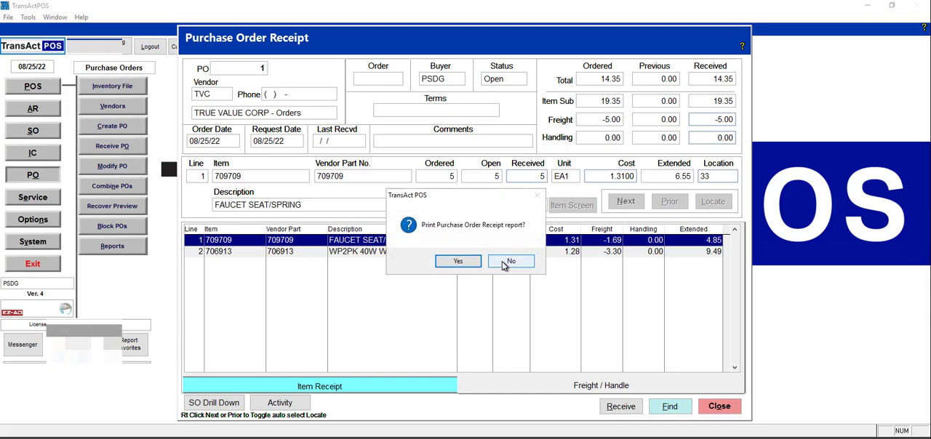
left_click(513, 263)
left_click(452, 322)
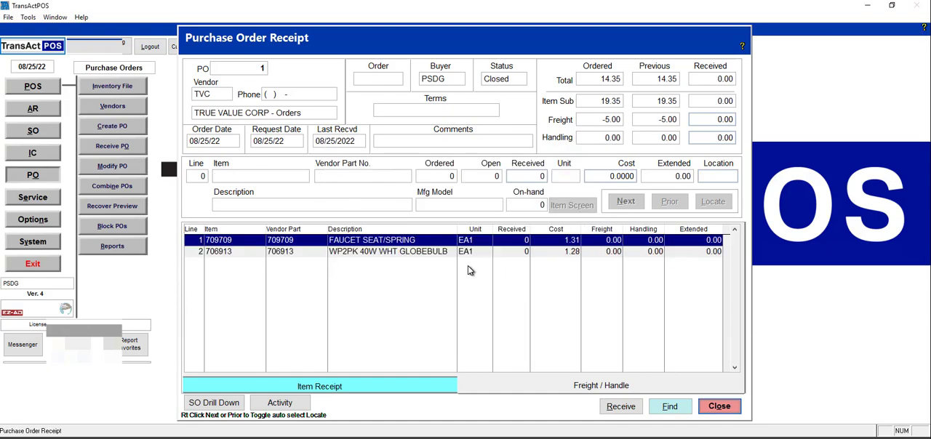
left_click(719, 405)
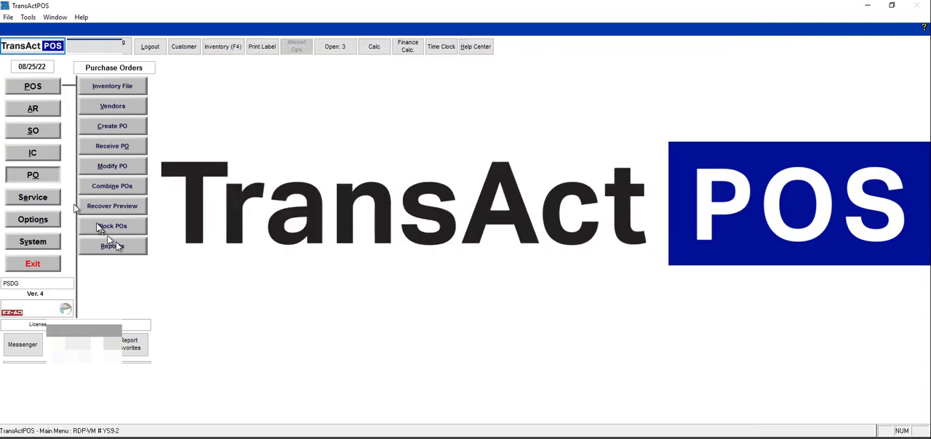
Find purchase order 1 among the closed orders, examine its received costs per line, and close it
left_click(112, 166)
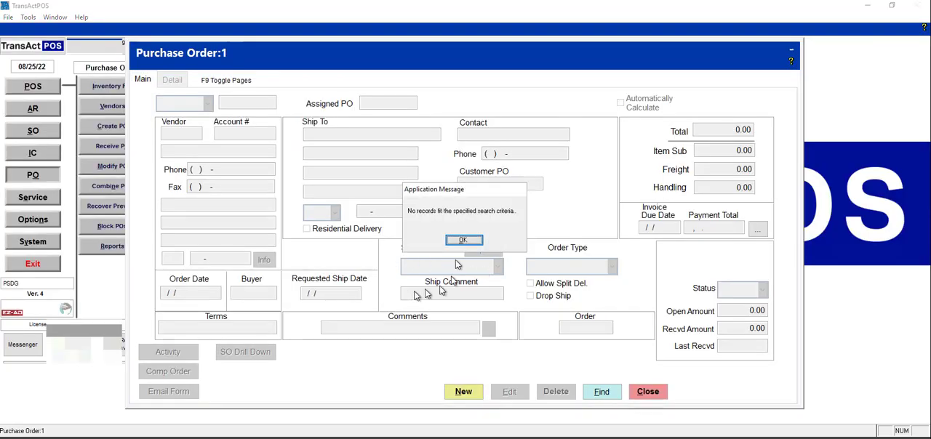
left_click(469, 239)
left_click(344, 187)
left_click(247, 236)
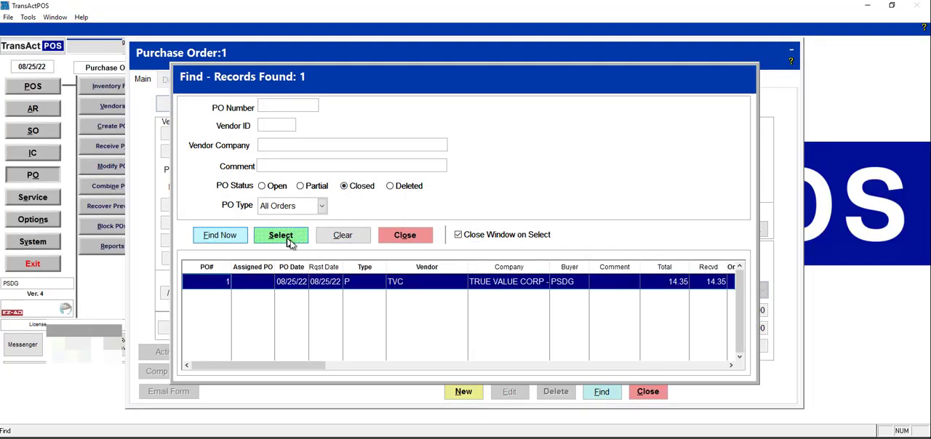
left_click(280, 235)
left_click(172, 80)
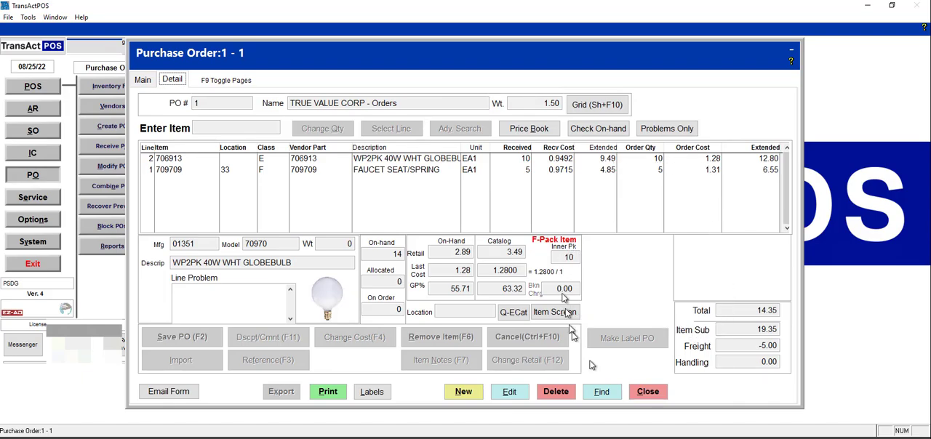
left_click(649, 392)
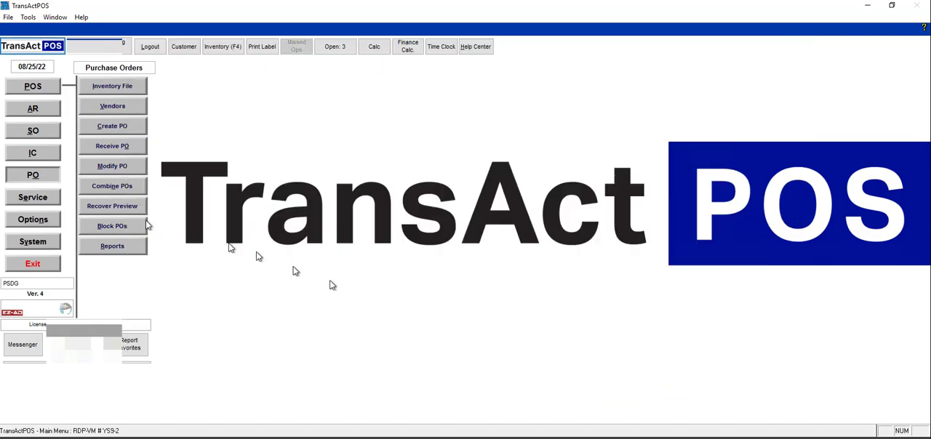
Look up item 706913 in the inventory file, moving the snip window aside
left_click(34, 153)
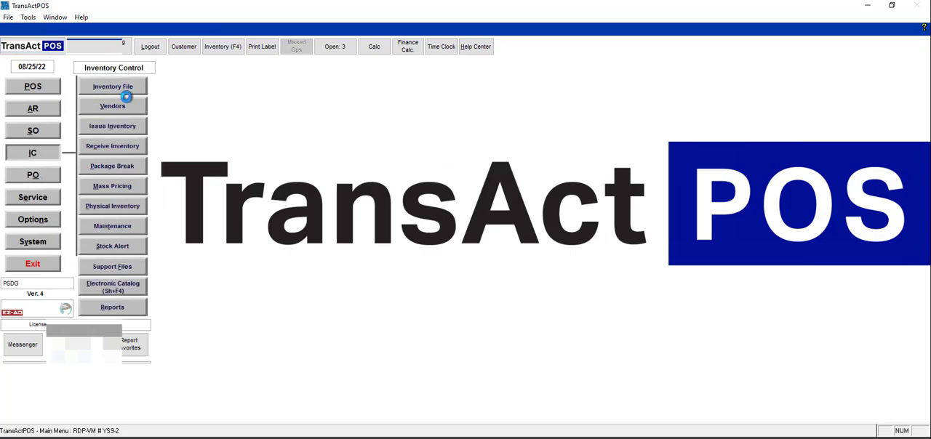
left_click_drag(197, 177, 254, 81)
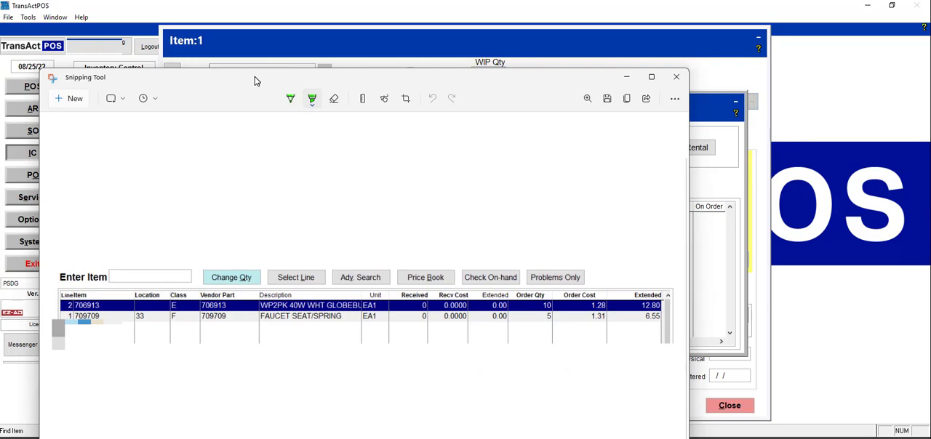
left_click_drag(255, 80, 0, 146)
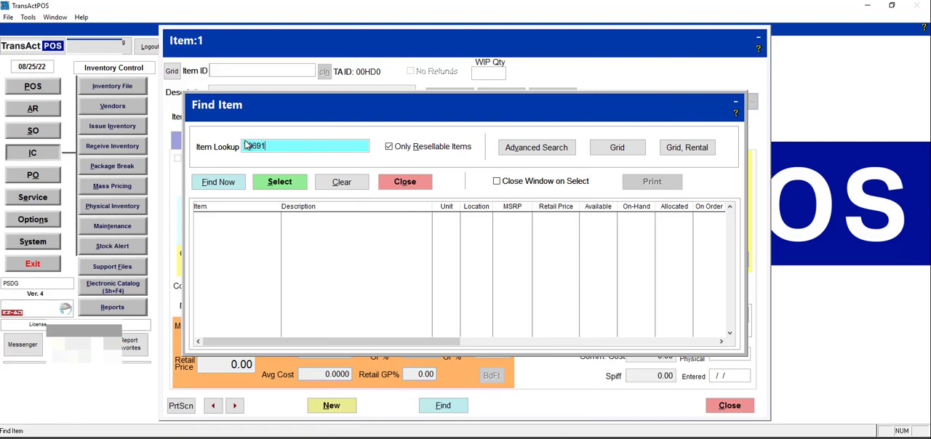
key("Return")
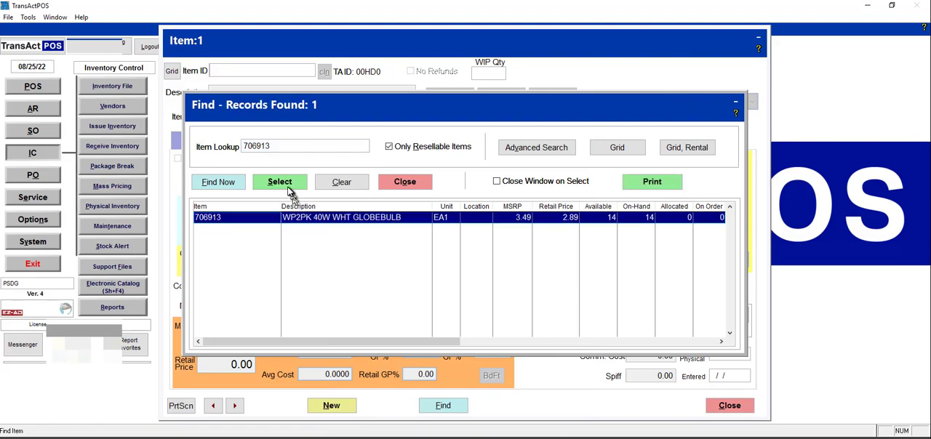
Open item 706913 and generate and display its inventory adjustments report, excluding zero-quantity postings
left_click(288, 185)
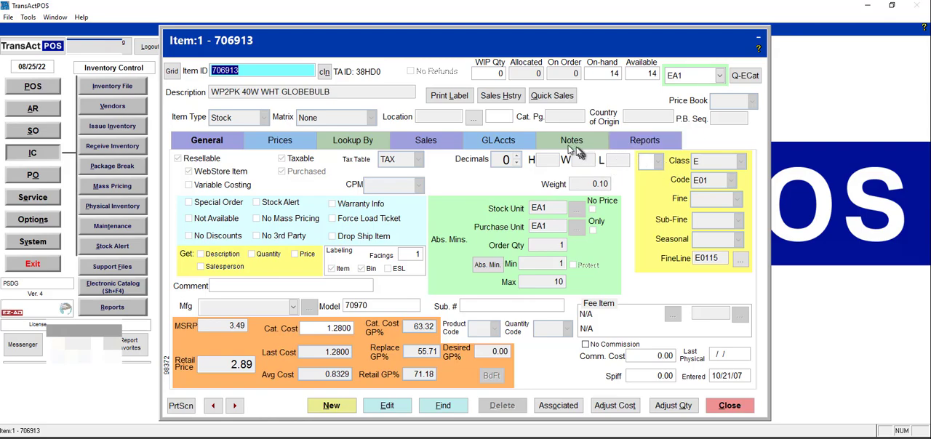
left_click(644, 140)
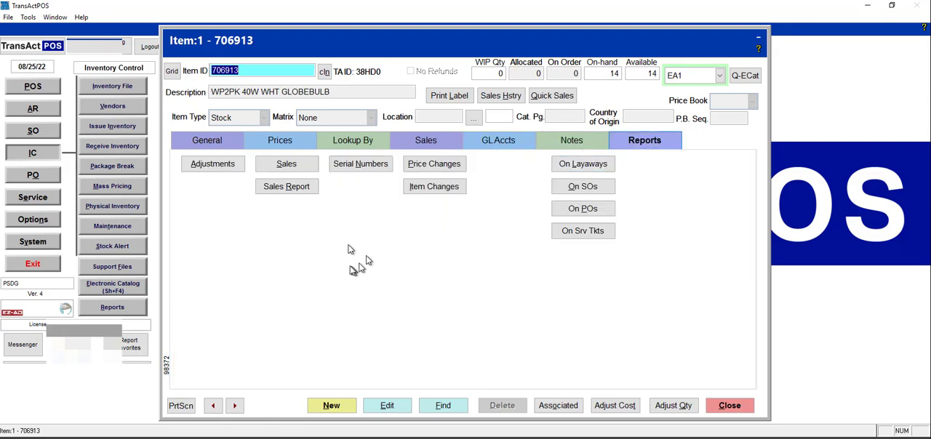
left_click(219, 166)
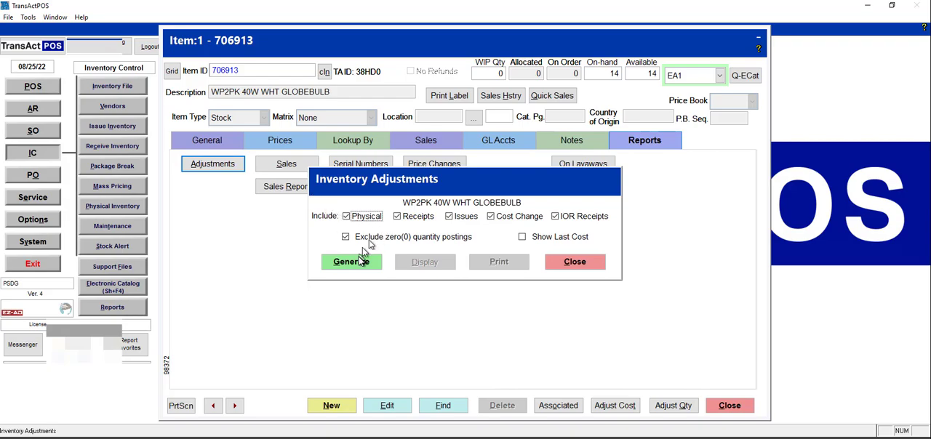
left_click(355, 262)
left_click(434, 262)
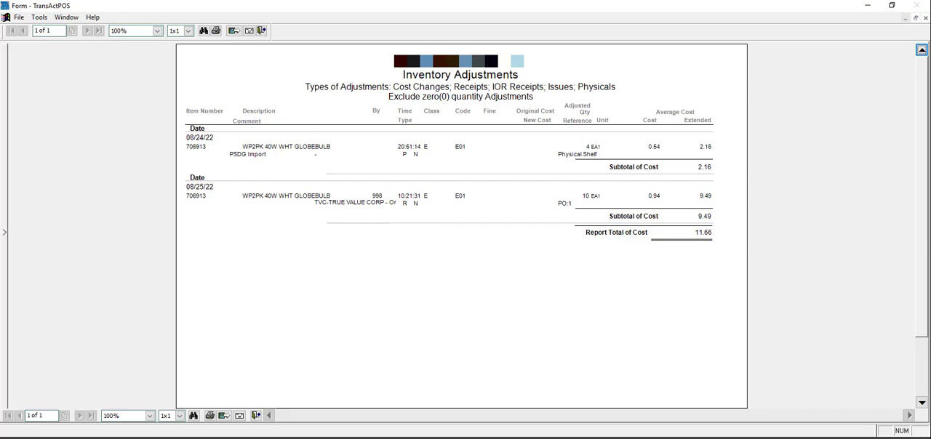
Compare the adjustments report with the snip of the purchase order's line costs, moving the snip window aside
key("alt+Tab")
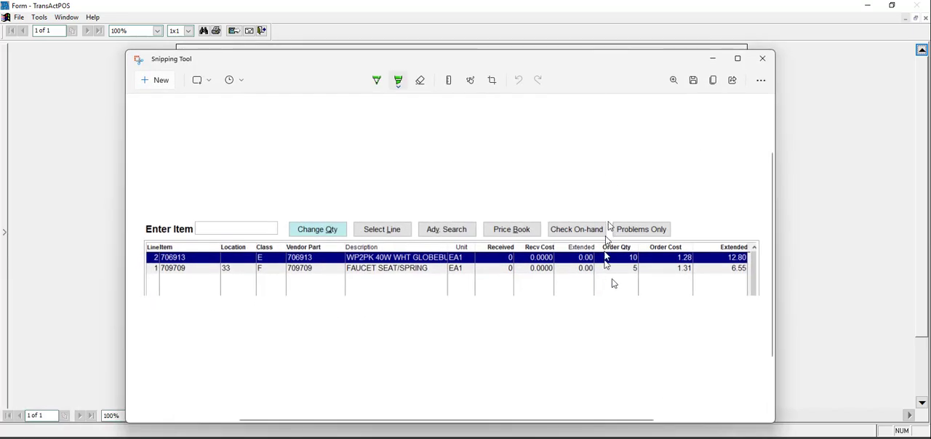
left_click_drag(633, 63, 463, 14)
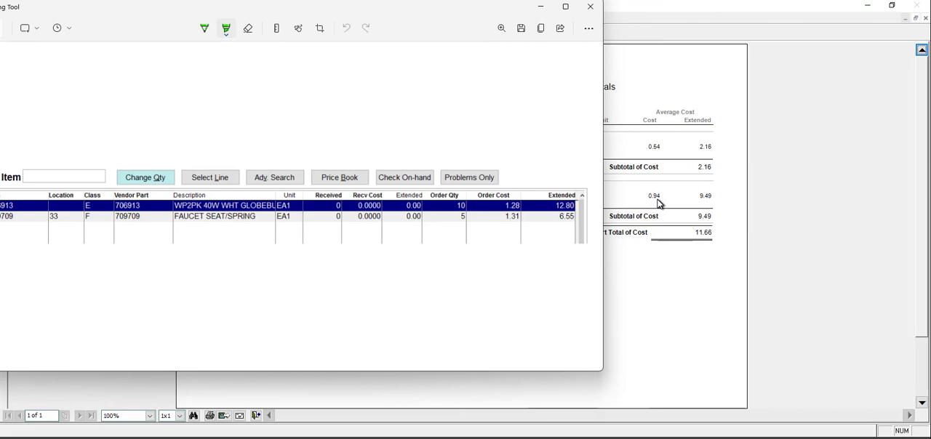
left_click_drag(451, 12, 0, 41)
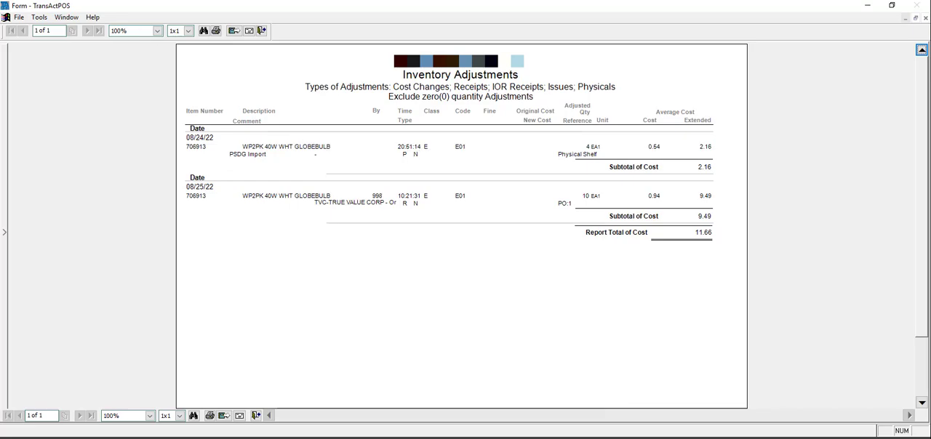
Switch to the cost spreadsheet and compare its 706913 receipt dates, quantities and total cost with the adjustments report
key("alt+Tab")
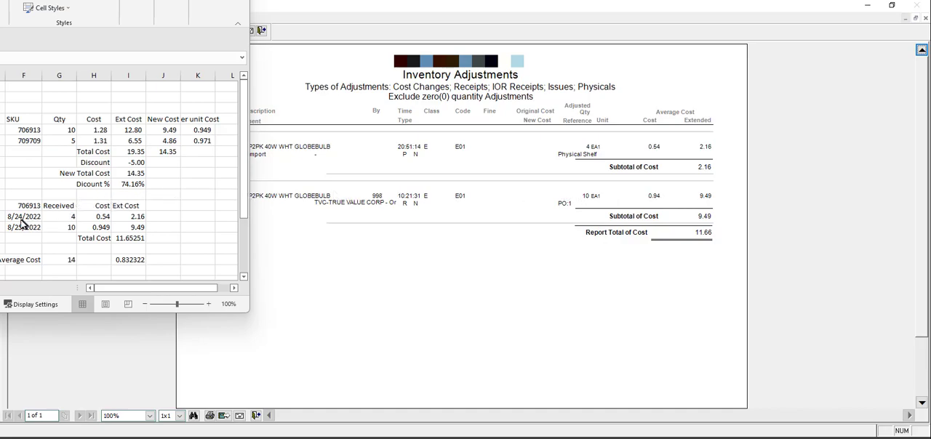
left_click(26, 218)
left_click(26, 217)
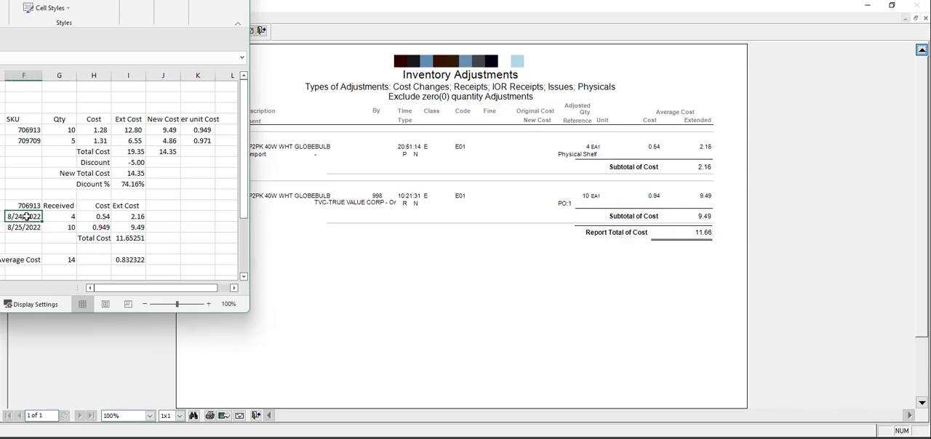
left_click(61, 216)
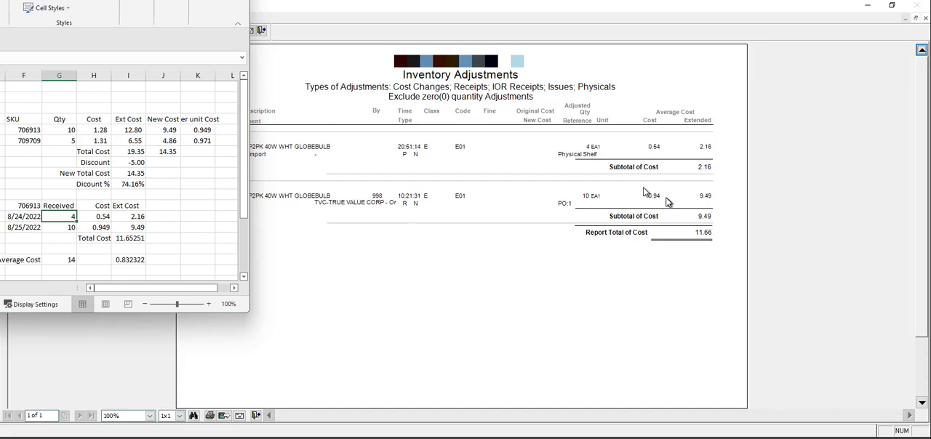
left_click(129, 238)
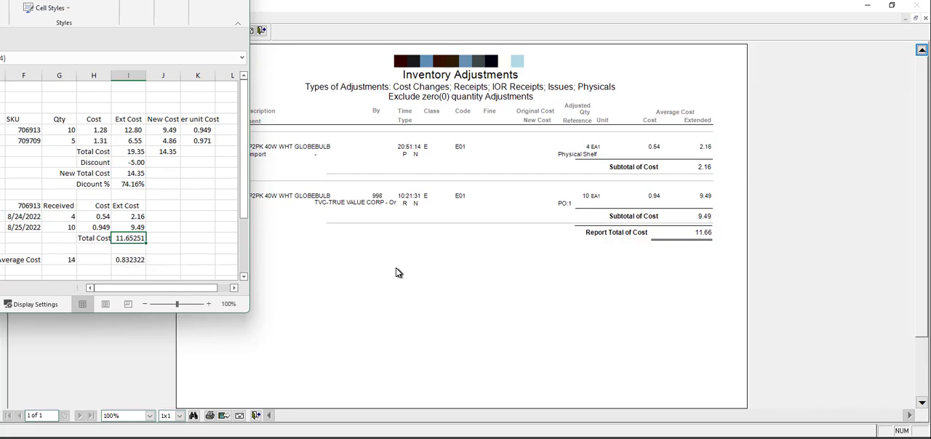
Close the adjustments report, review the costs in item 706913's general information, and leave the item
left_click(261, 32)
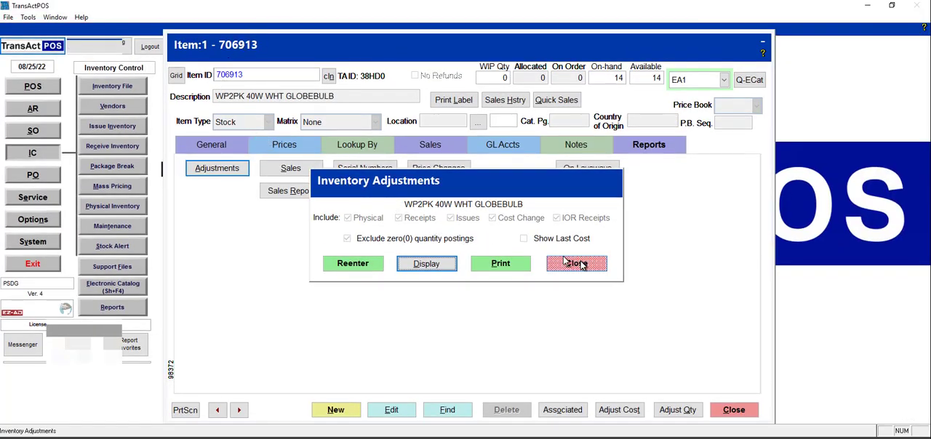
left_click(602, 262)
left_click(237, 148)
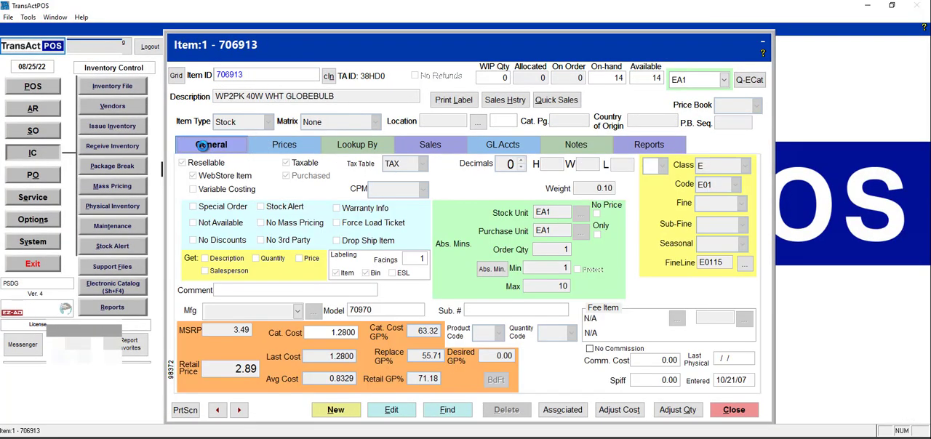
left_click(318, 410)
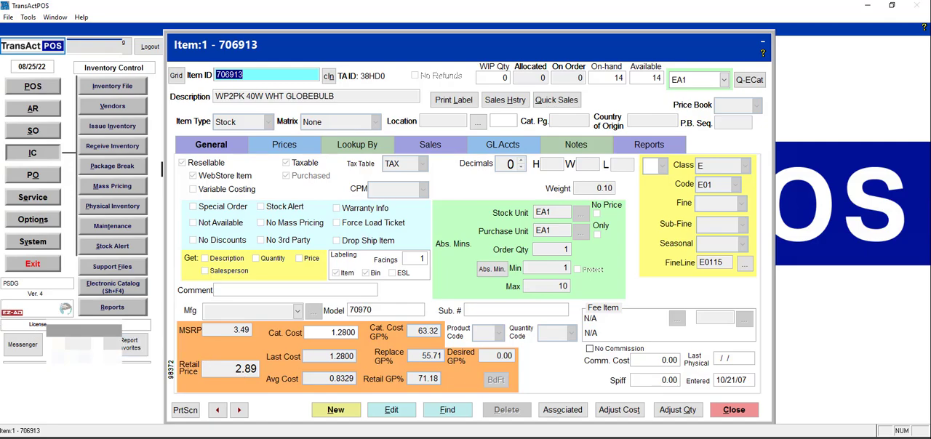
key("Escape")
Look up item 706913 in the inventory file again and open its record
left_click(114, 86)
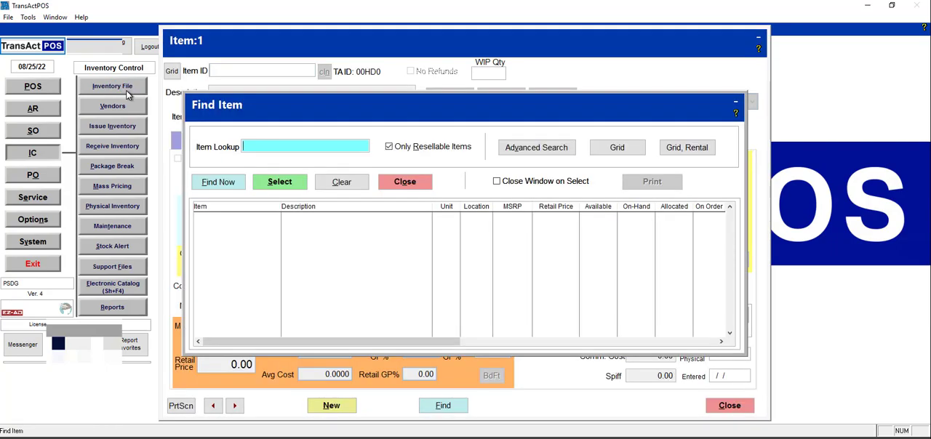
type("706913")
key("Return")
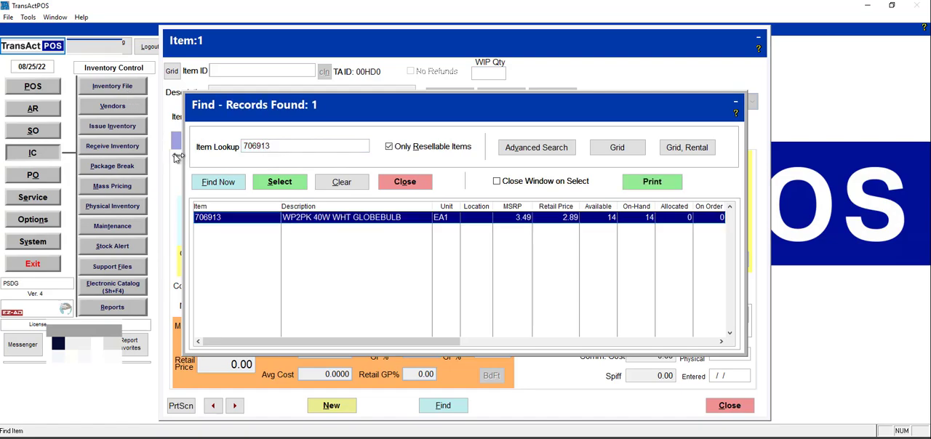
left_click(280, 182)
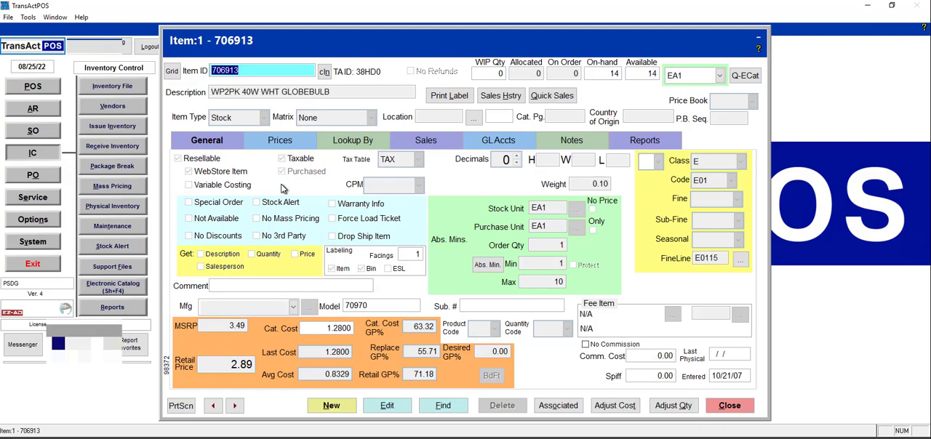
Open the item's cost adjustment and list its past invoices dated 01/01/22 to 08/25/22
left_click(613, 407)
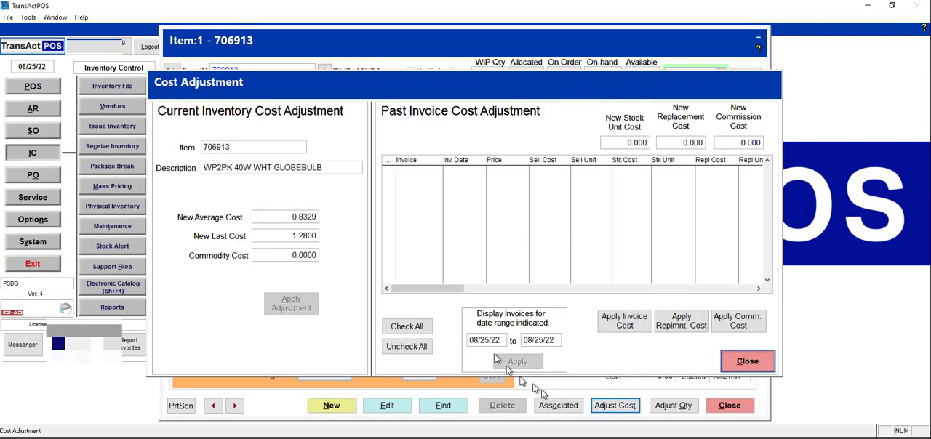
left_click(264, 217)
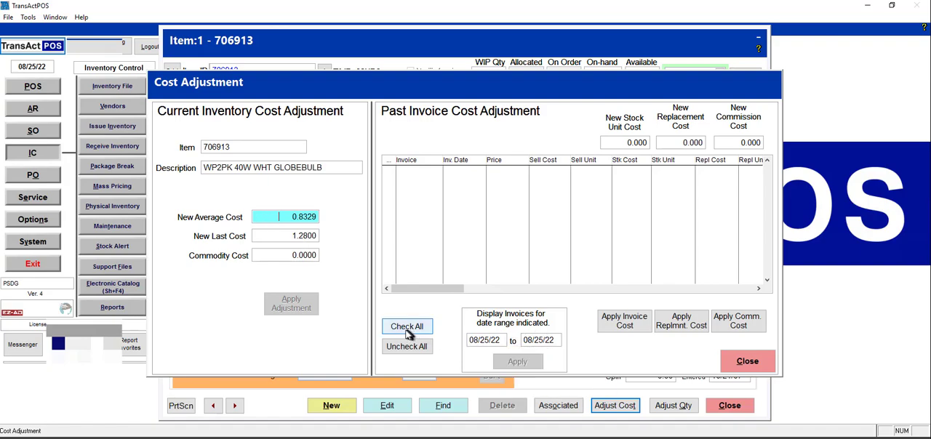
left_click(486, 343)
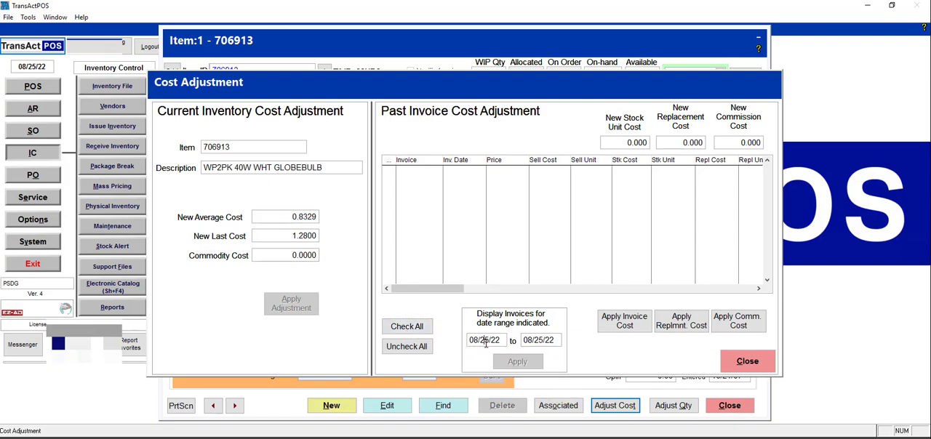
key("y")
left_click(526, 367)
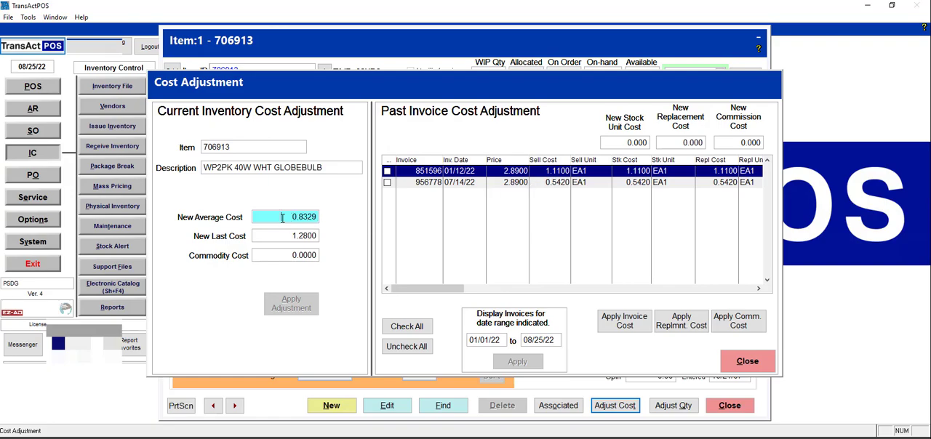
Set the item's new average cost to 1.03 and apply the current inventory cost adjustment
type("1.0383")
type("00")
key("Tab")
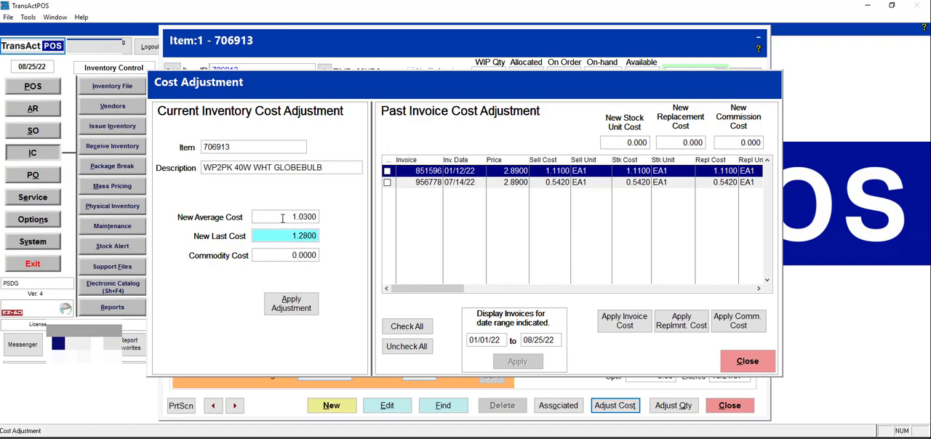
left_click(294, 311)
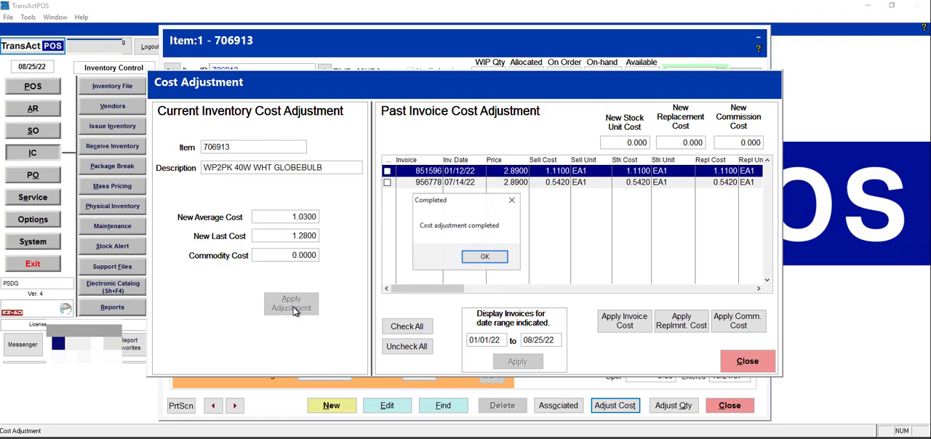
left_click(476, 262)
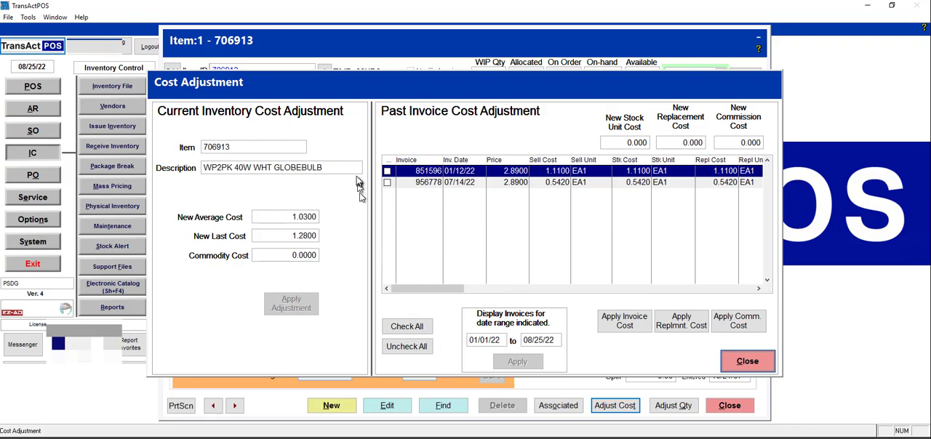
Mark all listed past invoices and set the new stock unit cost to 1.03
left_click(419, 327)
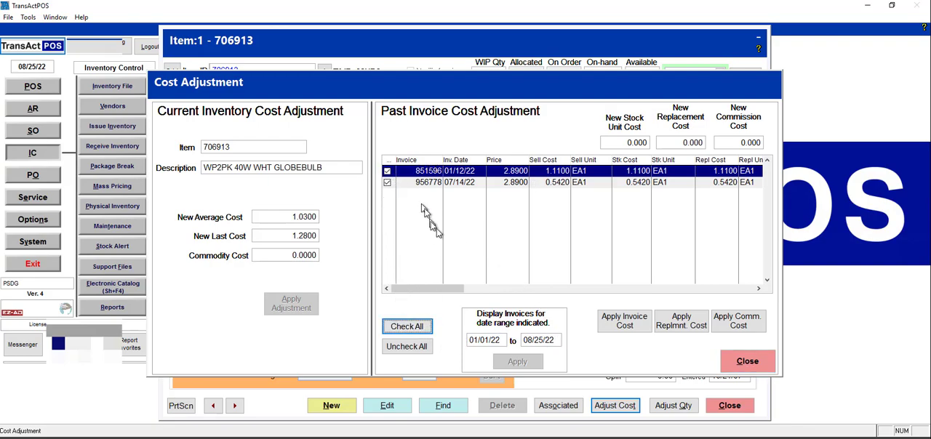
left_click(614, 141)
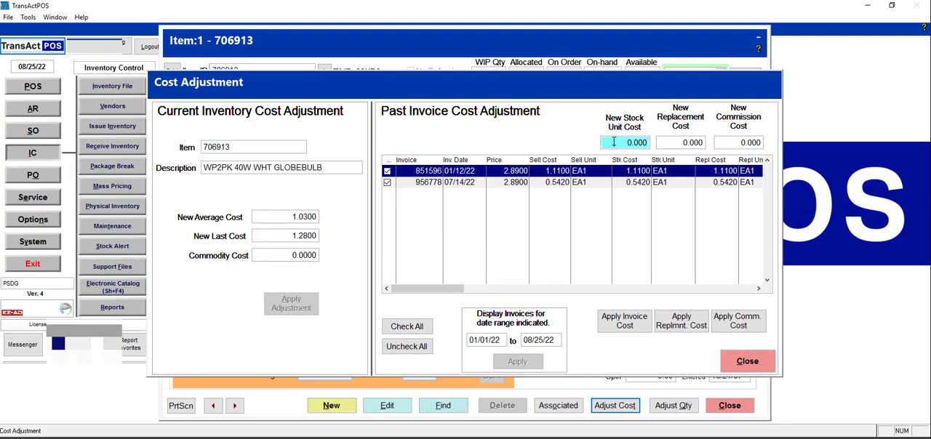
type("1.03")
key("Tab")
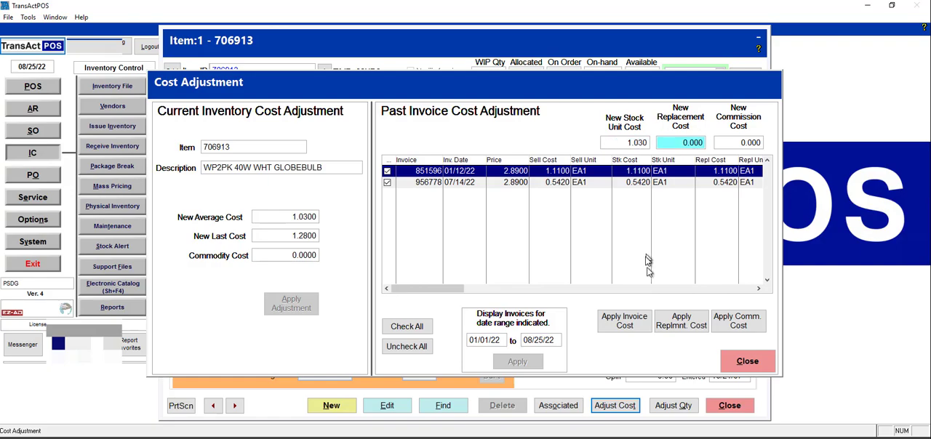
Apply the new invoice cost to the marked invoices, entering YES as confirmation
left_click(623, 322)
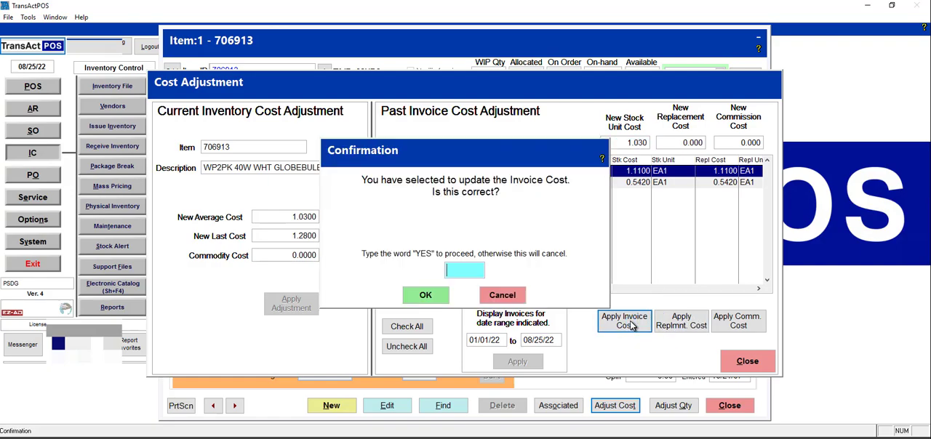
type("YES")
key("Return")
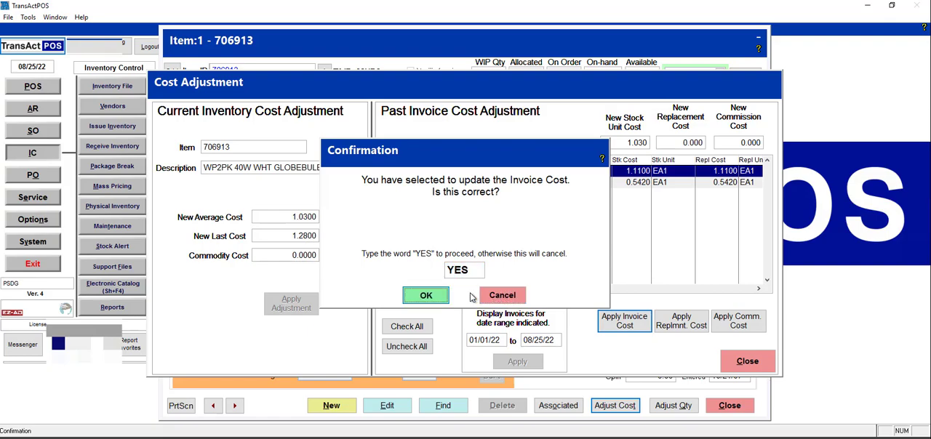